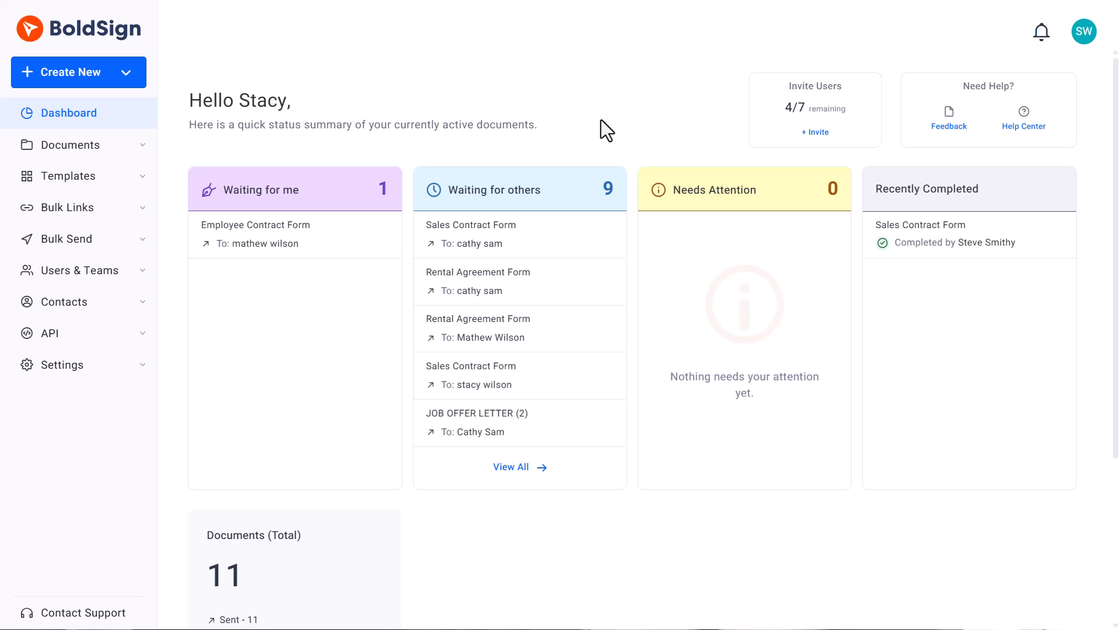
# Create a new template titled "Verkaufsvertrag" with the description "Im Anhang finden Sie den Verkaufsvertragsentwurf, der die Bedingungen des Verkaufsvertrags regelt."
pyautogui.click(126, 72)
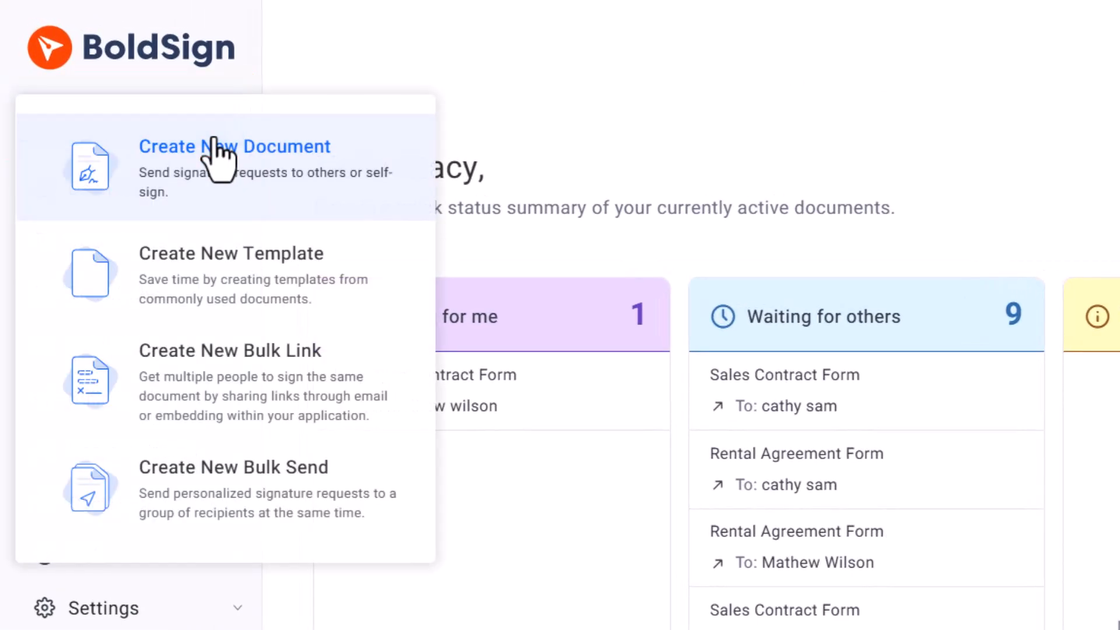
pyautogui.click(309, 273)
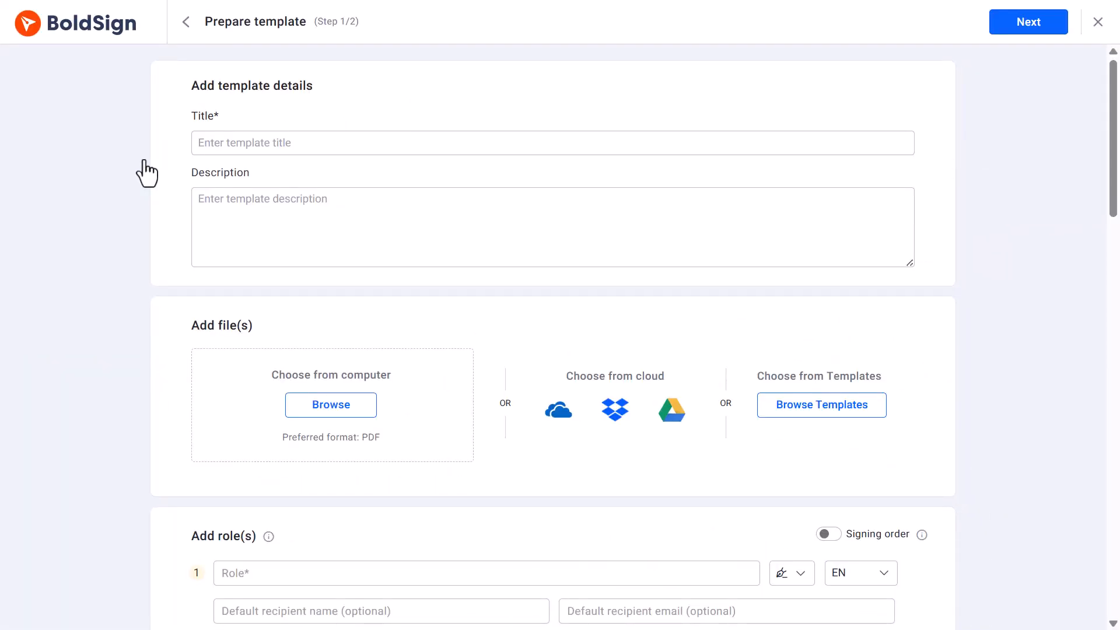
pyautogui.click(195, 143)
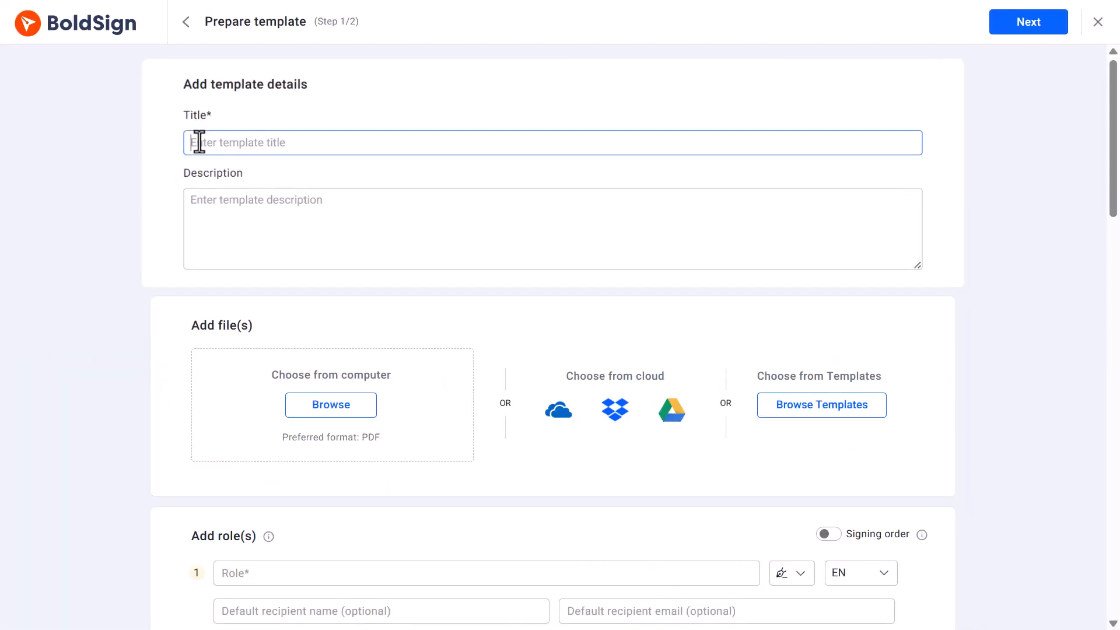
pyautogui.write('Verkaufsvertrag')
pyautogui.click(180, 210)
pyautogui.write('Im Anhang finden Sie den Verkaufsvertragsentwurf, der die Bedingungen des Verkaufsvertrags regelt.')
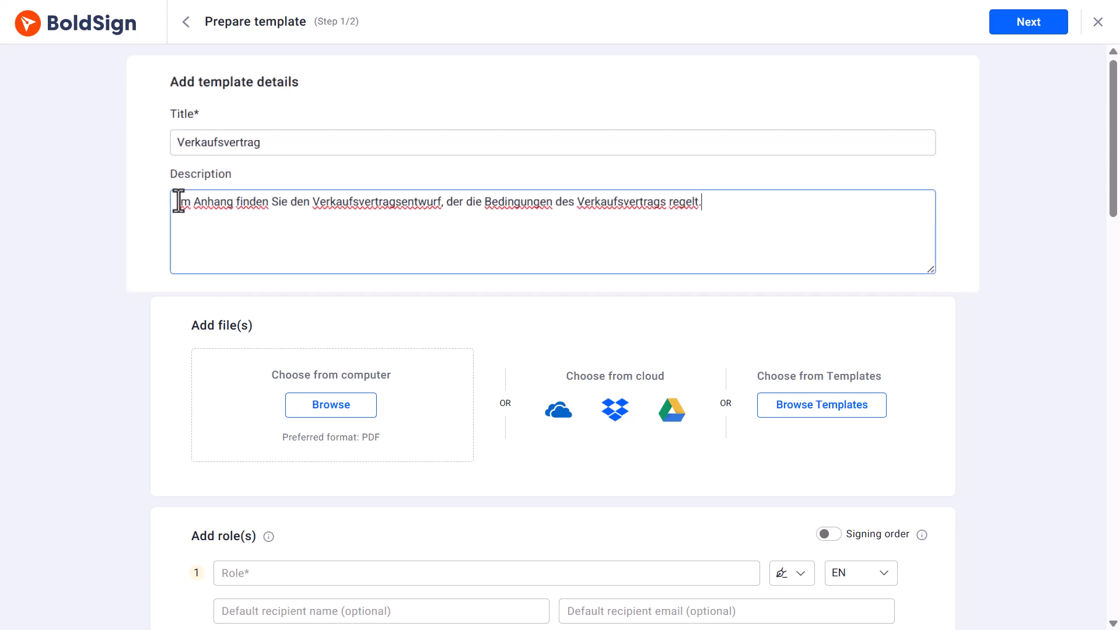
# Upload the Verkaufsvertrag PDF from the computer as the template's file
pyautogui.scroll(-1, 493, 373)
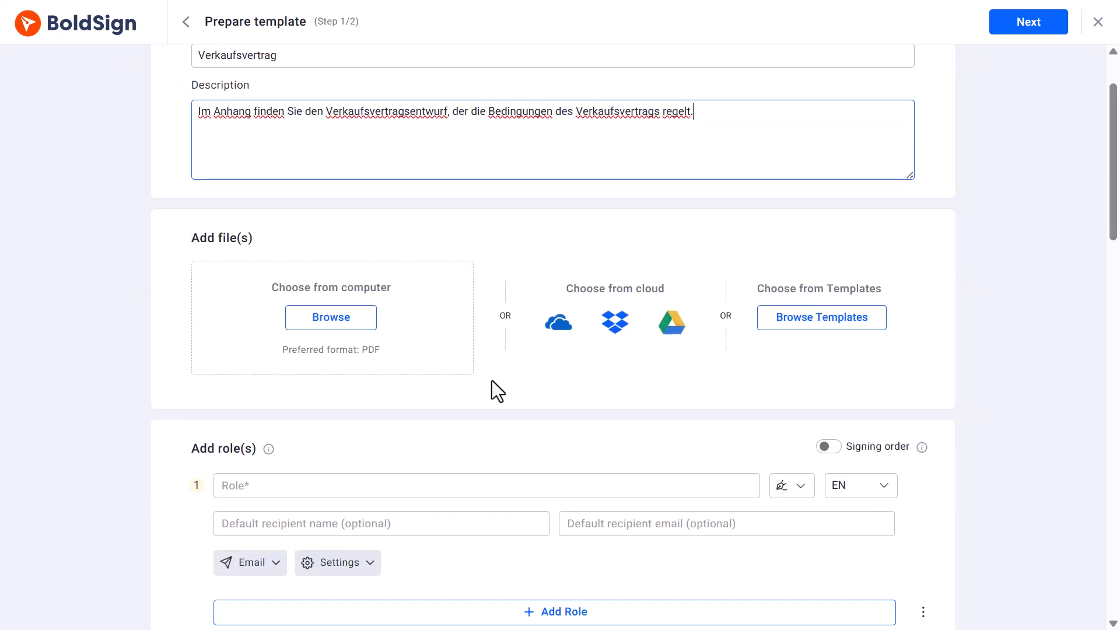
pyautogui.click(341, 318)
pyautogui.click(234, 117)
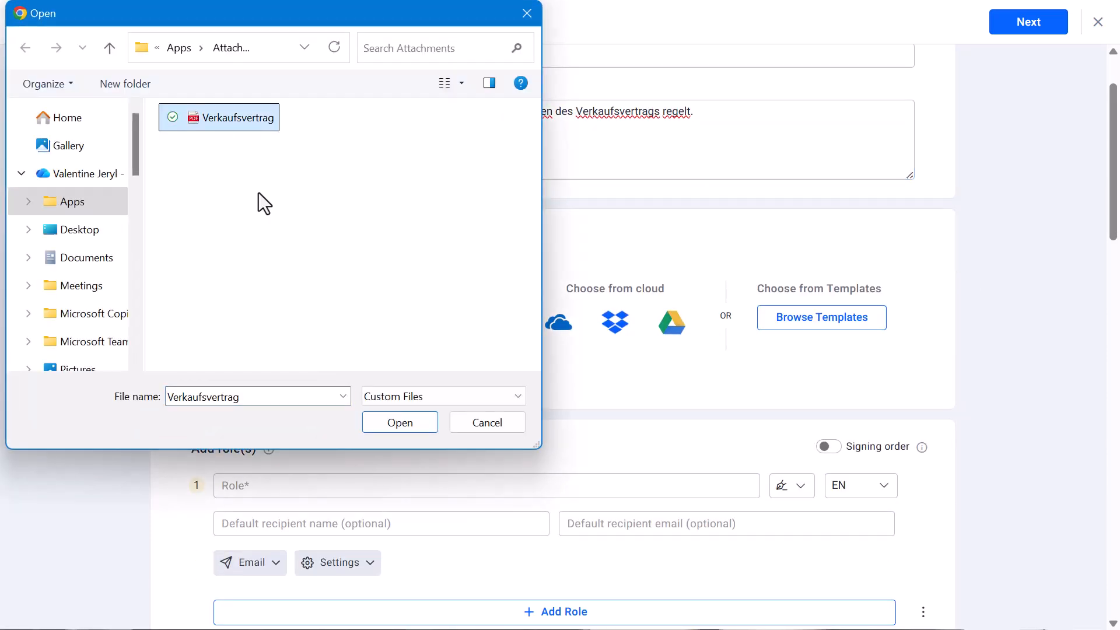
pyautogui.click(395, 427)
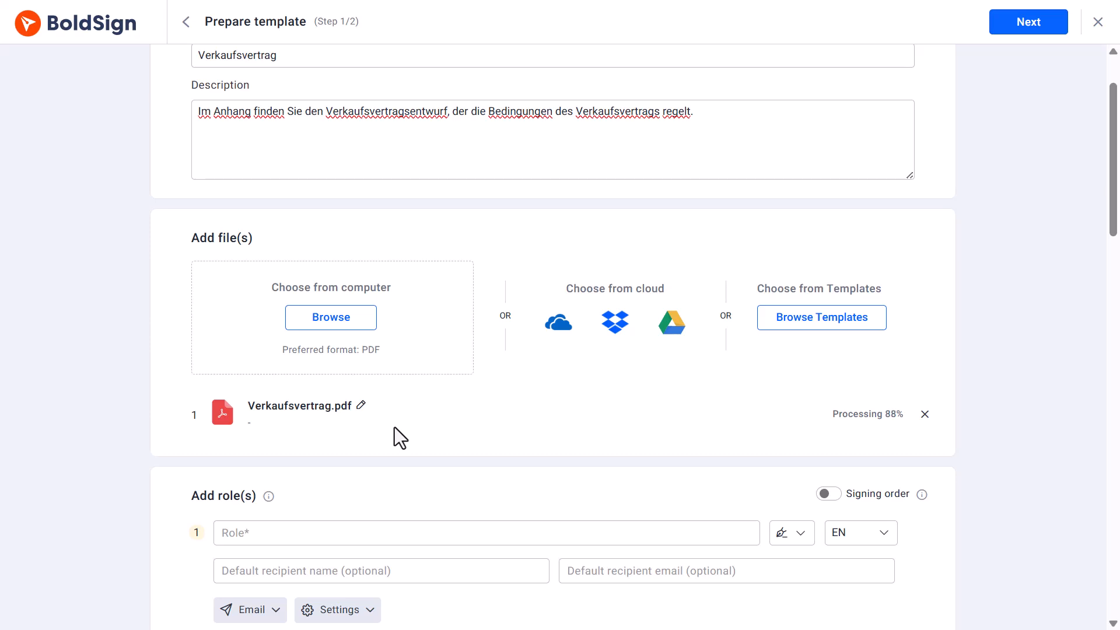
# Define the first role as Client with WhatsApp as the delivery option and German (DE) as the signer language
pyautogui.scroll(-3, 394, 427)
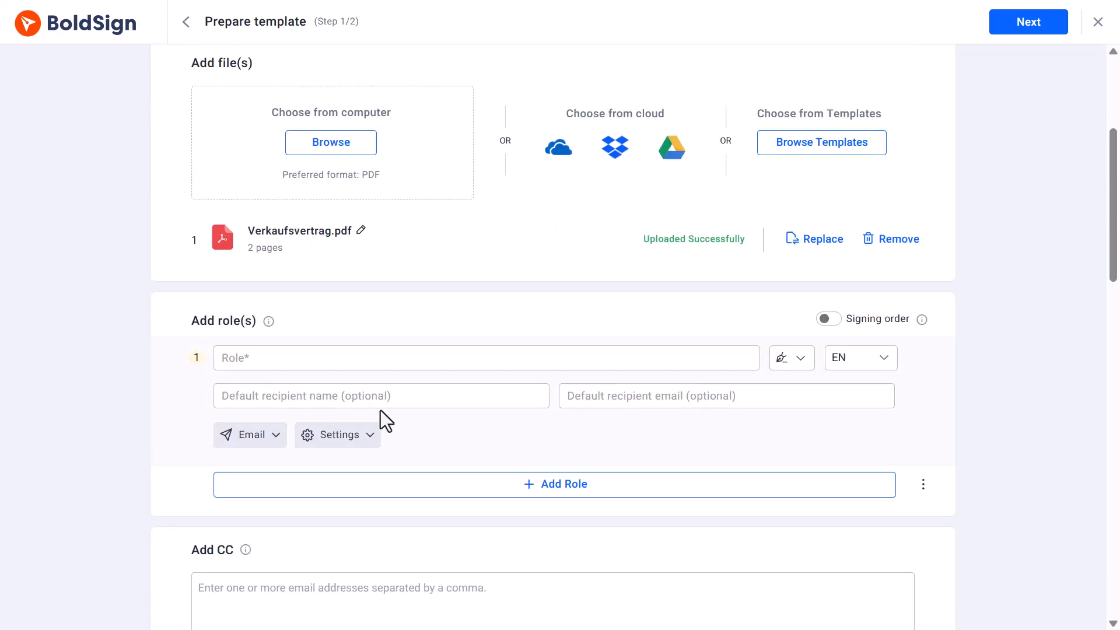
pyautogui.click(322, 360)
pyautogui.write('Client')
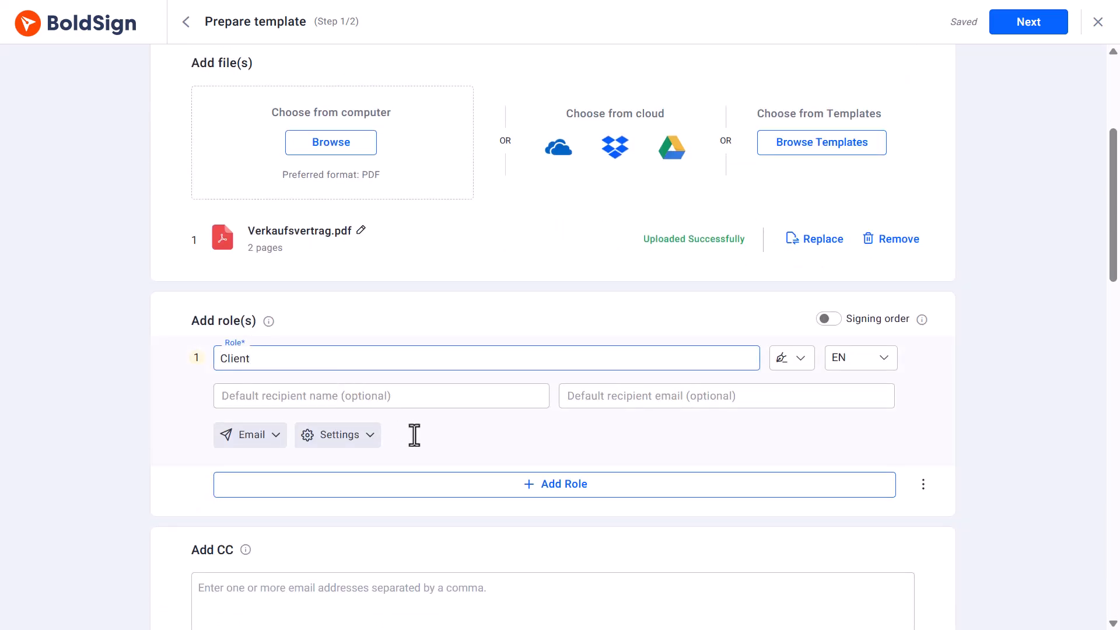
pyautogui.click(276, 442)
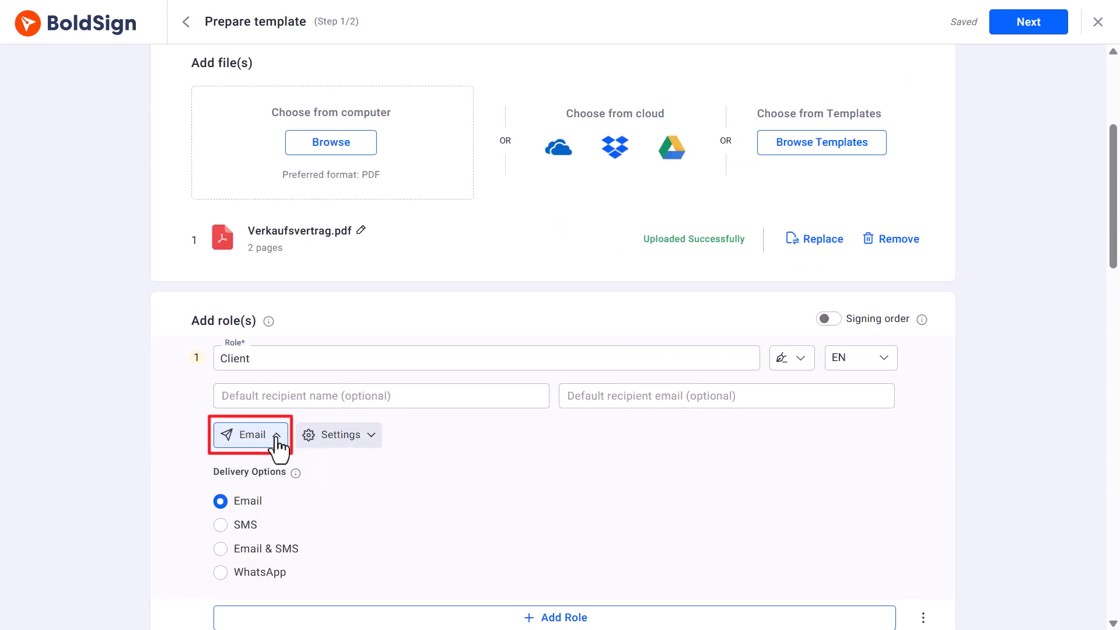
pyautogui.click(221, 573)
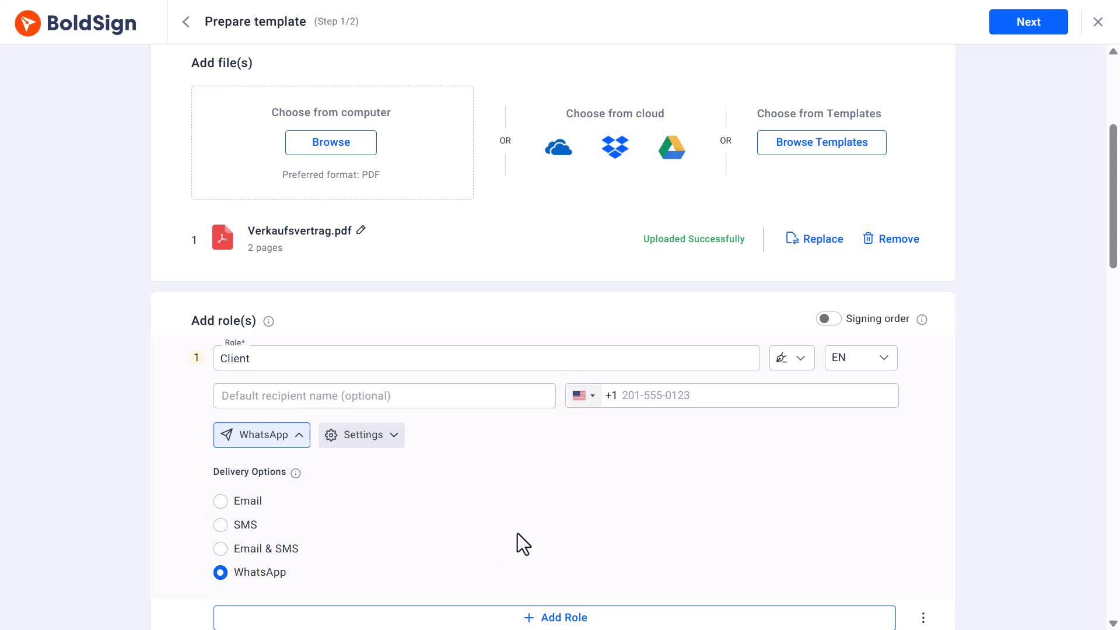
pyautogui.click(887, 358)
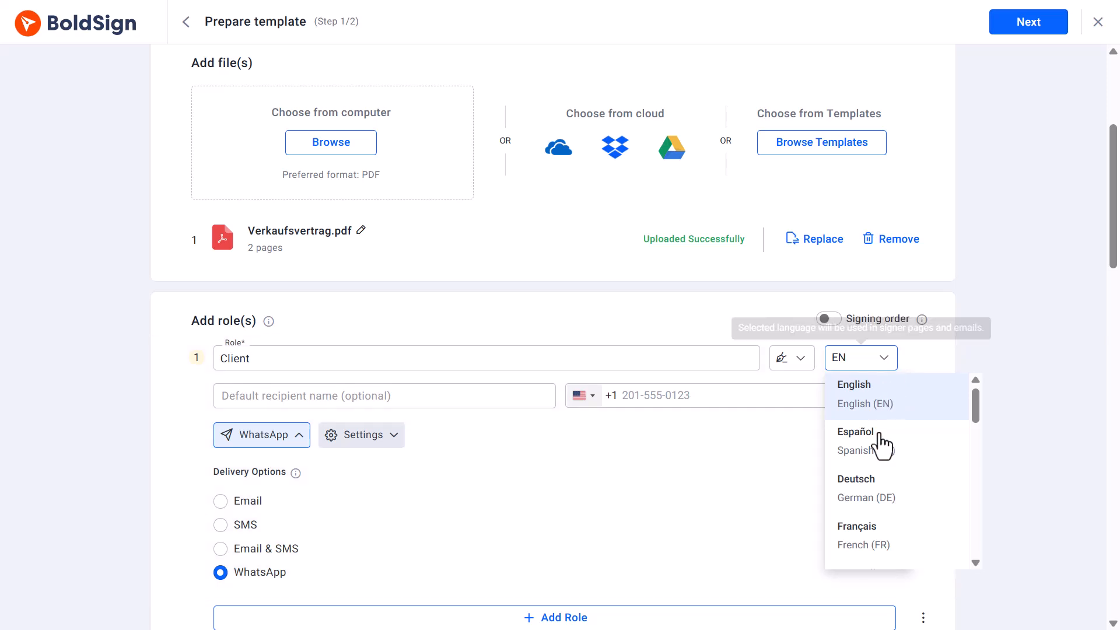
pyautogui.click(866, 496)
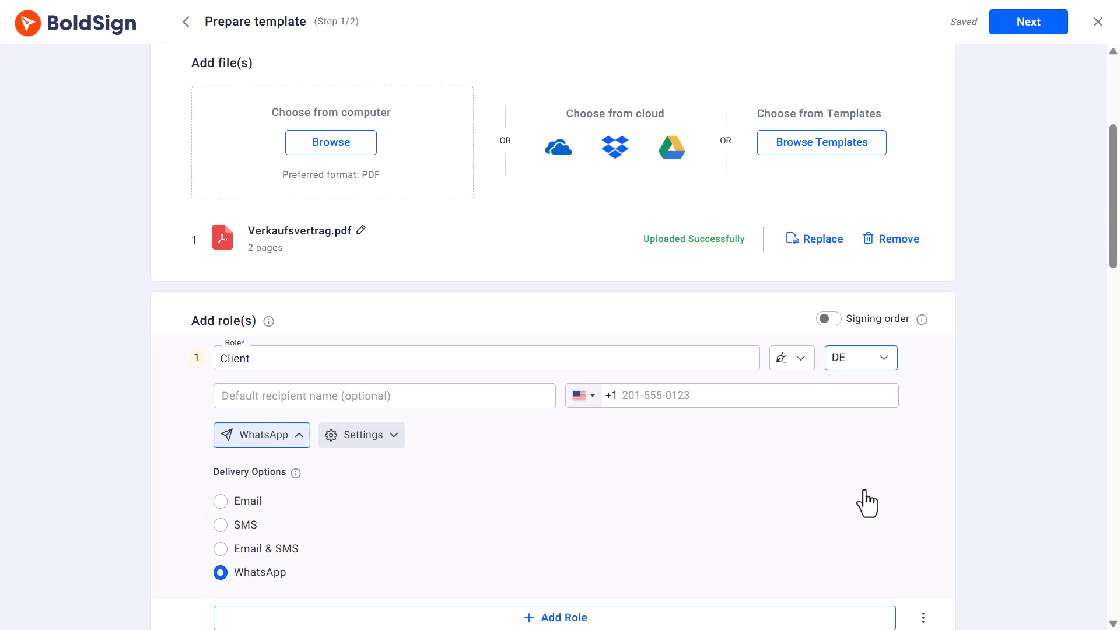
# Review the remaining template settings, keep them as they are, and continue to the field configuration
pyautogui.scroll(-7, 866, 493)
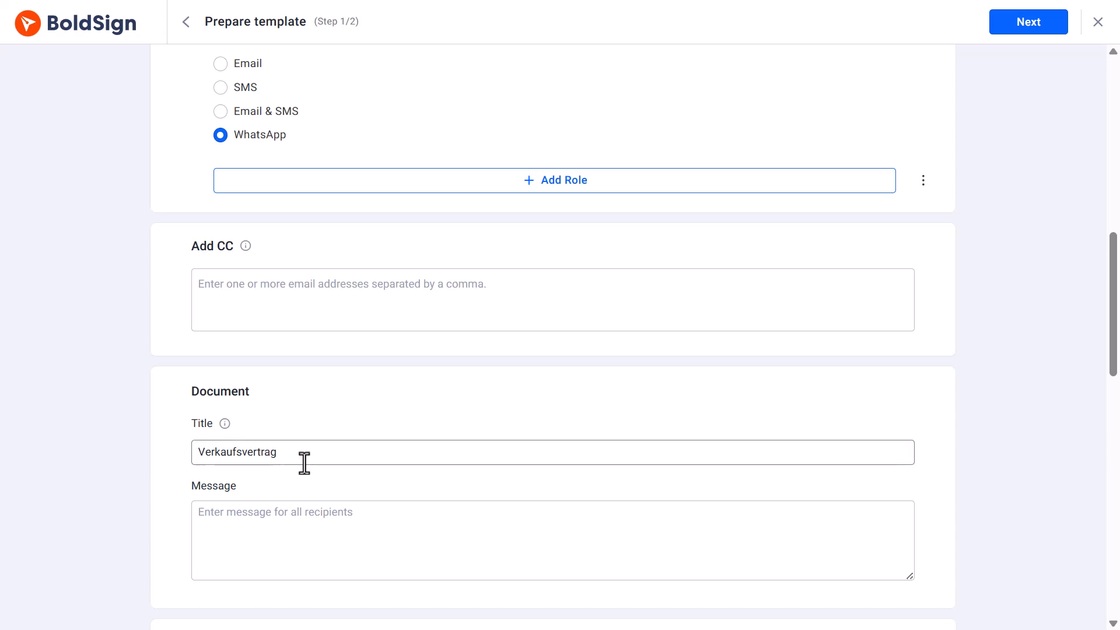
pyautogui.scroll(-15, 299, 537)
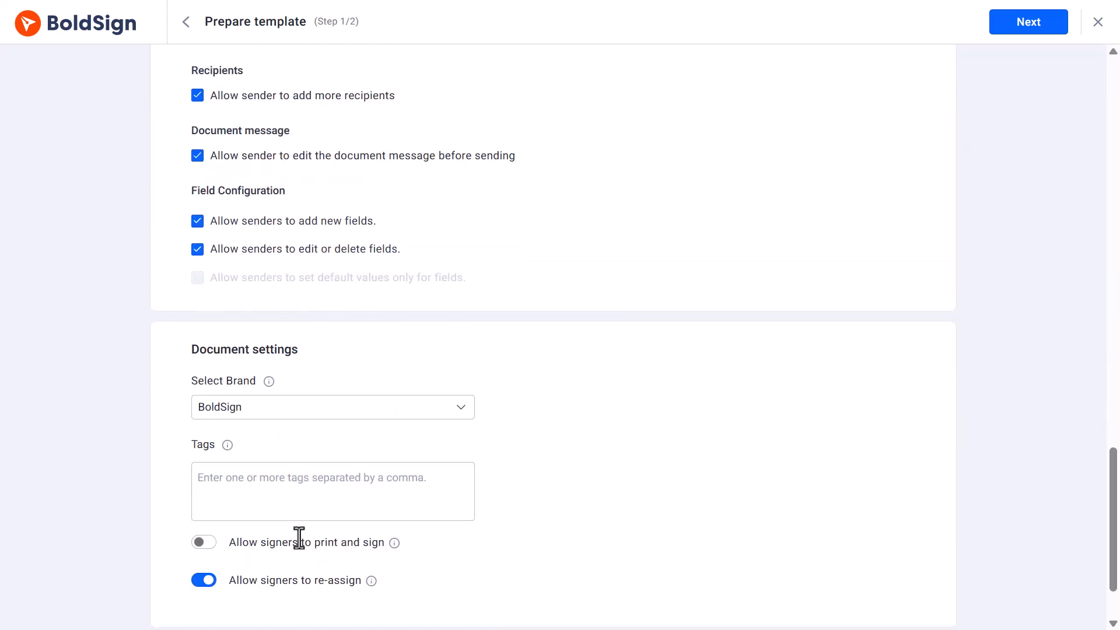
pyautogui.scroll(20, 299, 537)
pyautogui.scroll(3, 299, 537)
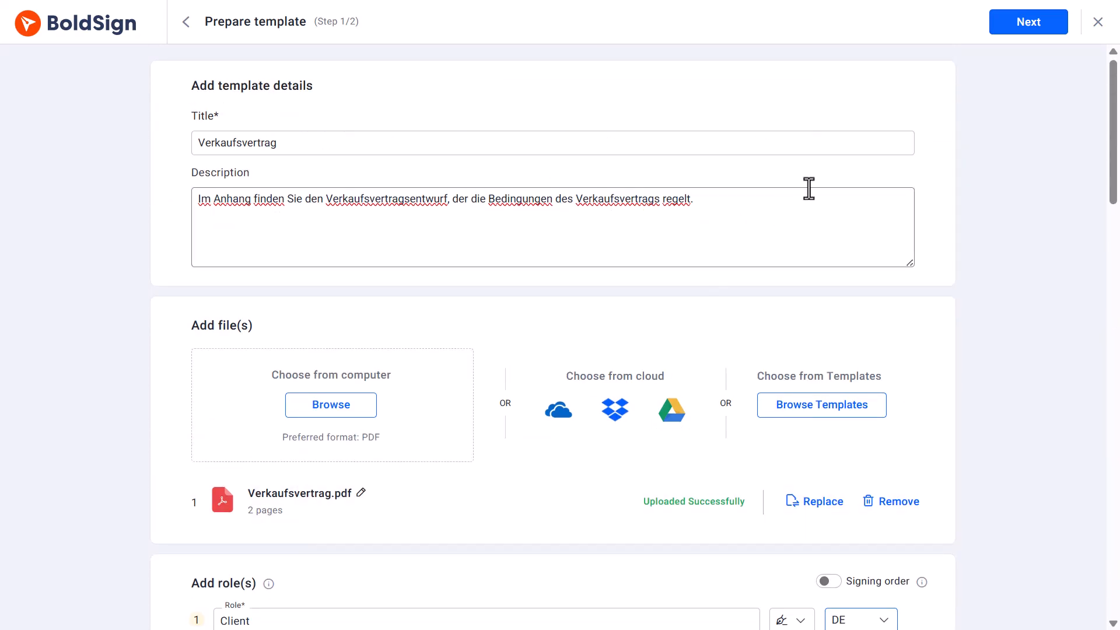
pyautogui.click(997, 29)
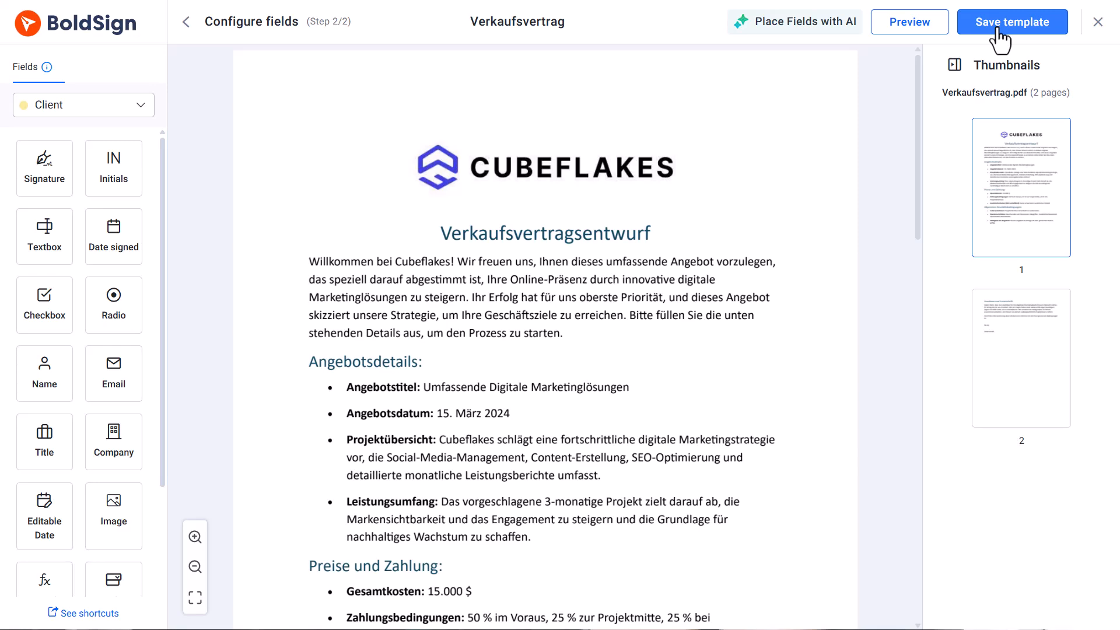
# Place a Name field beside "Name:" and a Signature field beside "Unterschrift:" on page 2, and save the template
pyautogui.scroll(-10, 576, 303)
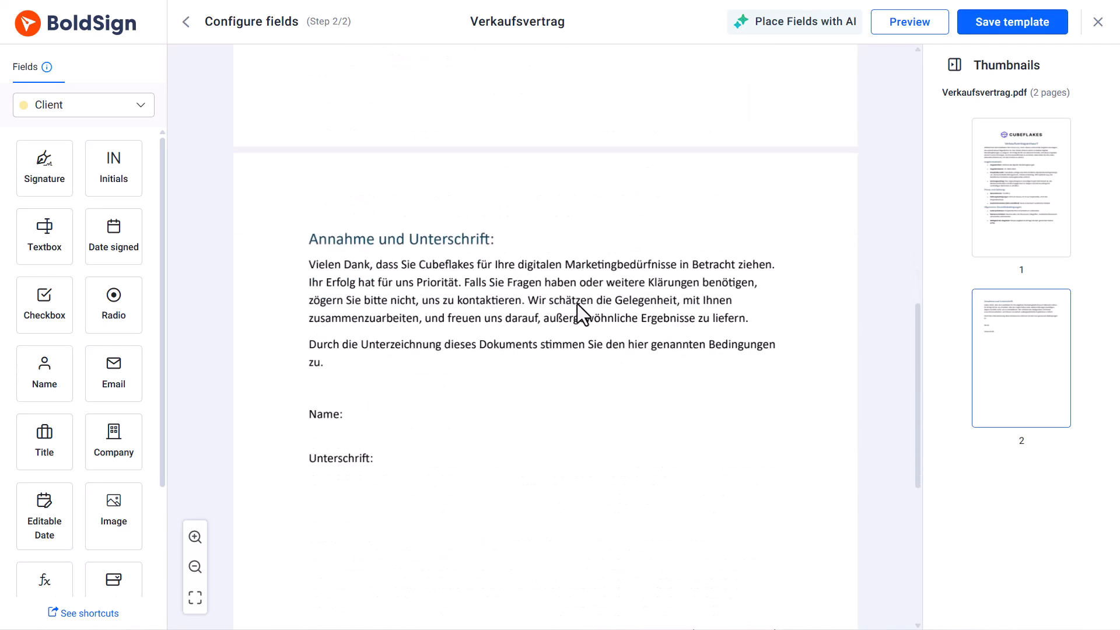
pyautogui.moveTo(43, 375); pyautogui.dragTo(362, 416)
pyautogui.moveTo(44, 168)
pyautogui.mouseDown()
pyautogui.moveTo(400, 418)
pyautogui.moveTo(423, 459)
pyautogui.mouseUp()
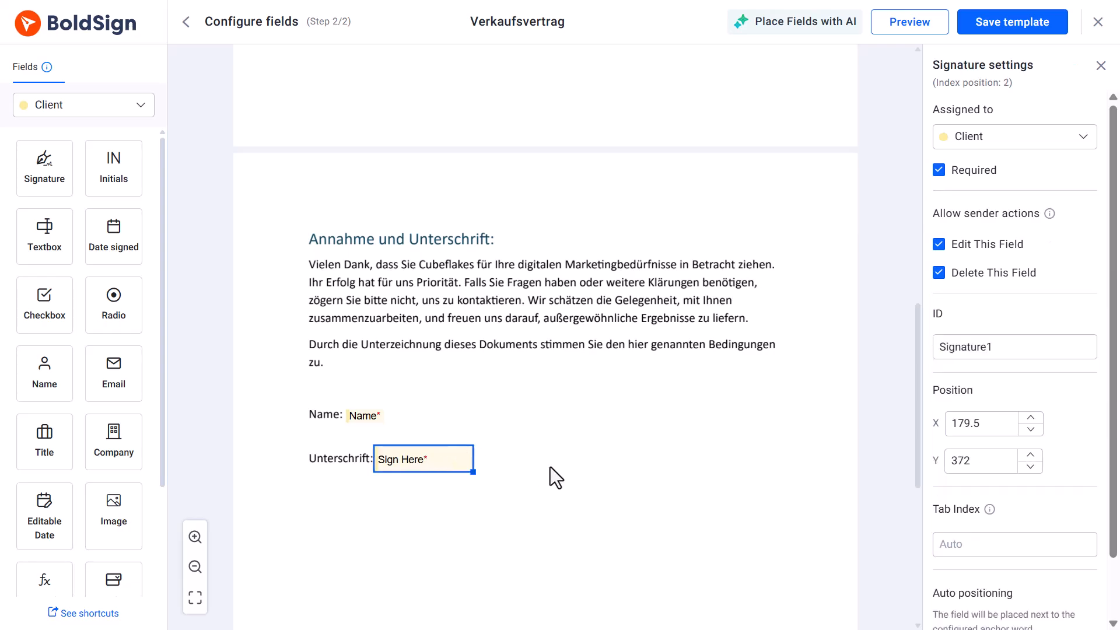
pyautogui.click(1000, 29)
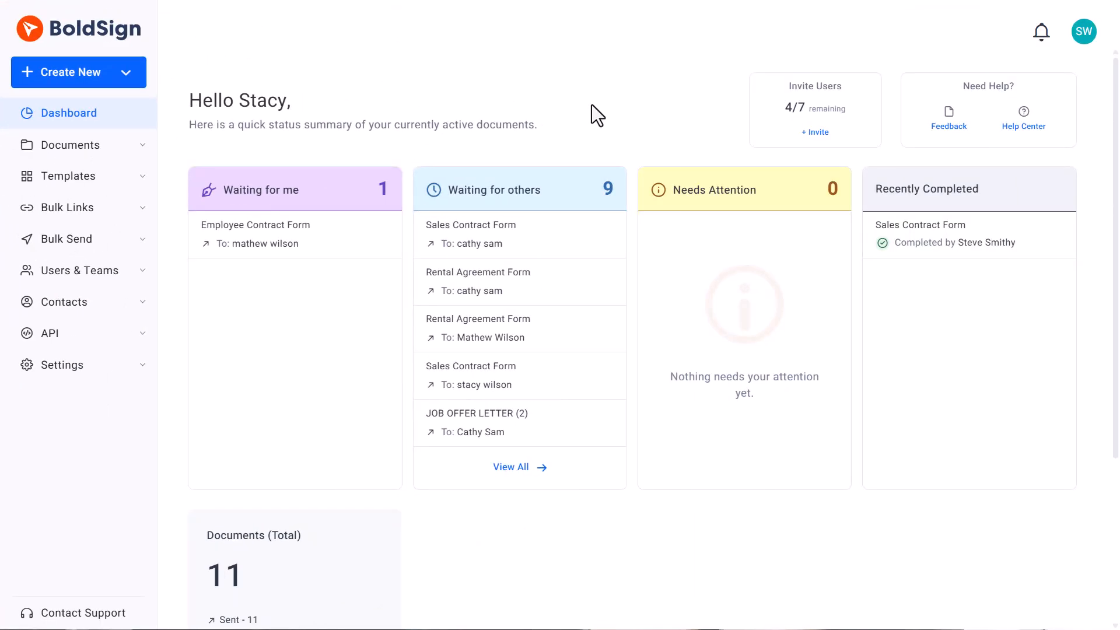
# Start a new bulk send based on the Verkaufsvertrag template
pyautogui.click(130, 74)
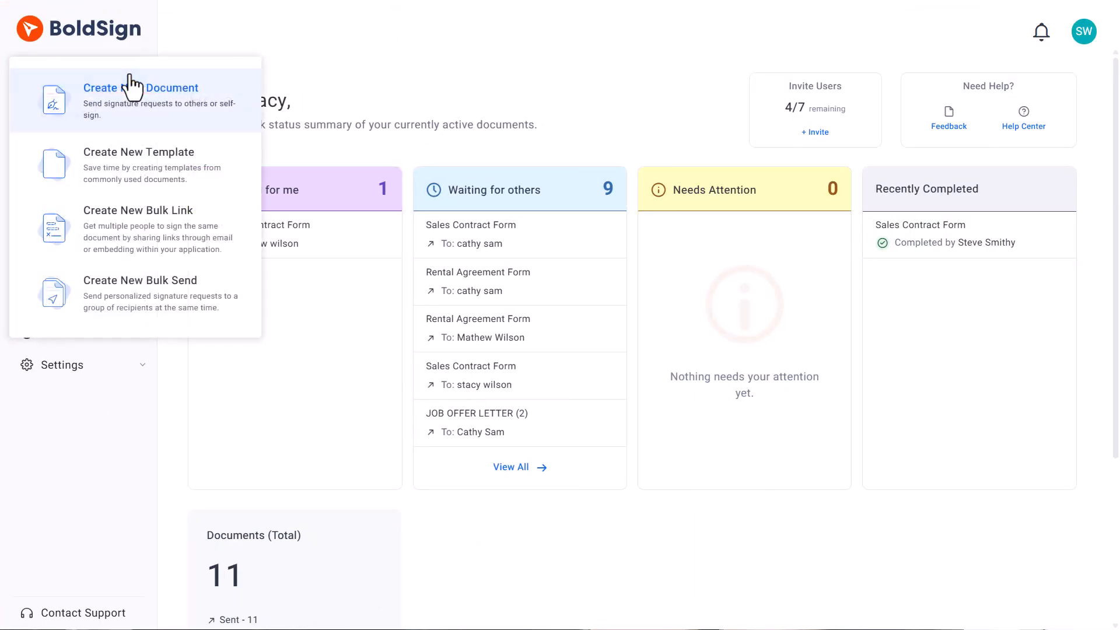
pyautogui.click(106, 297)
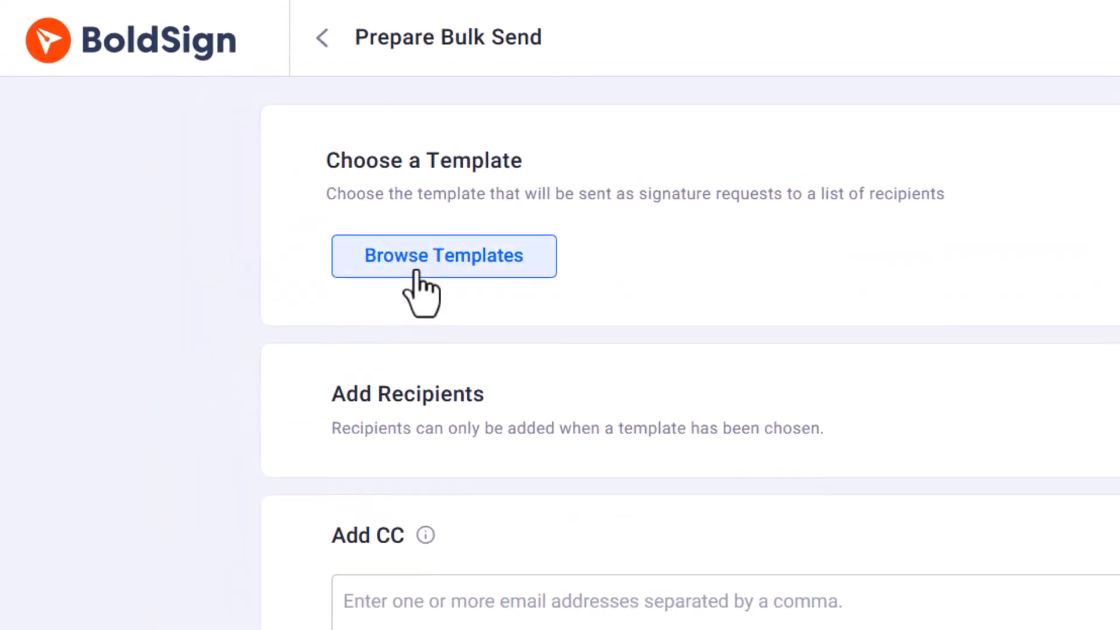
pyautogui.click(242, 156)
pyautogui.moveTo(553, 440)
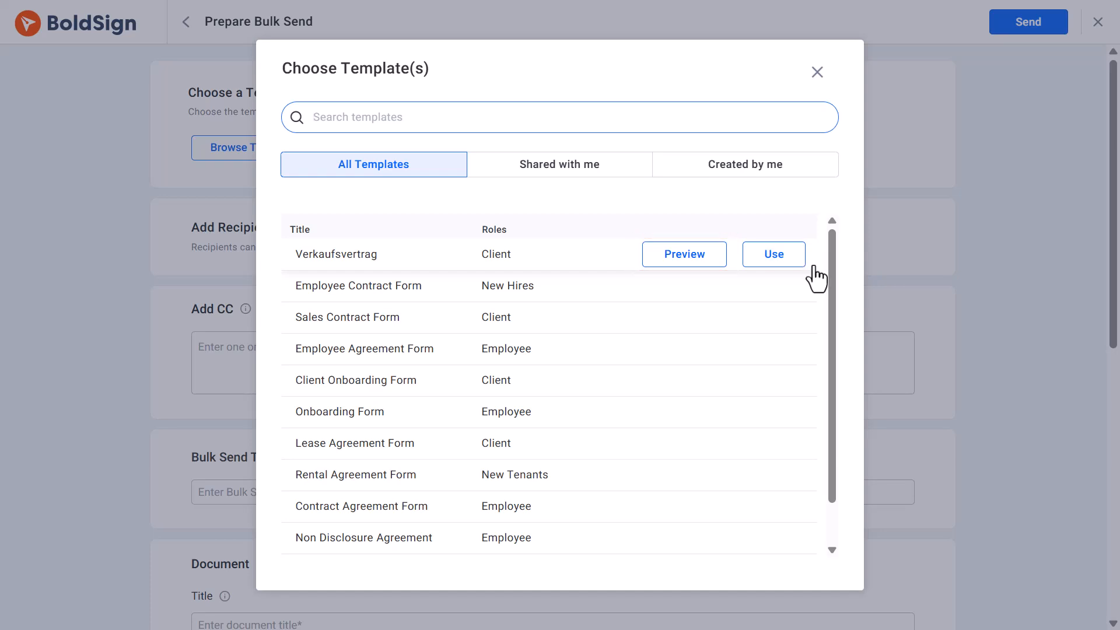
pyautogui.click(783, 257)
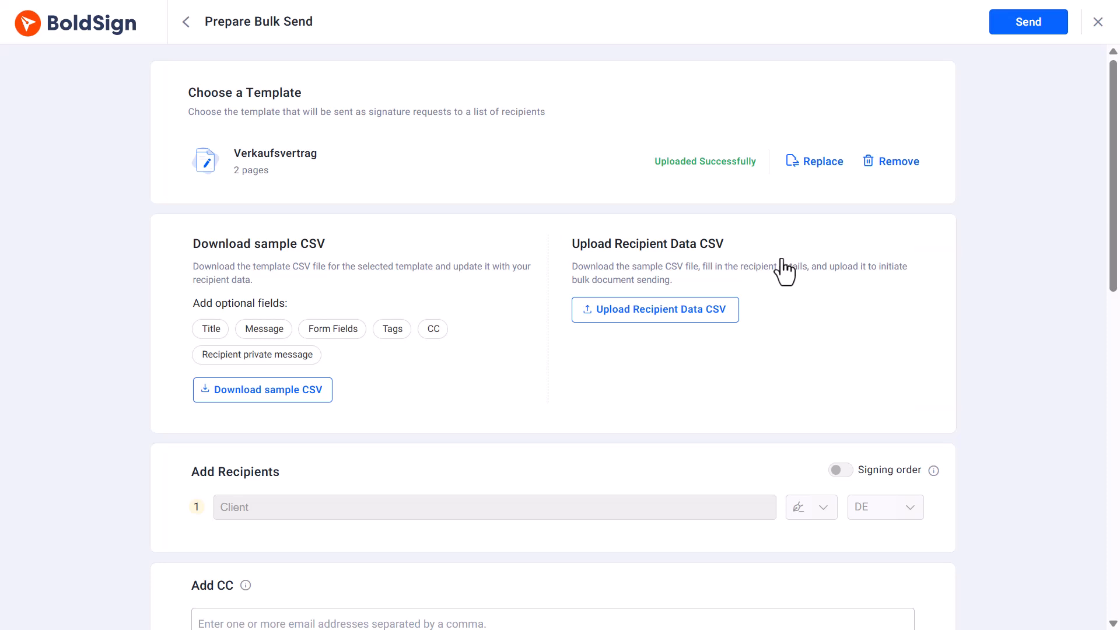
# Upload the Verkaufsvertrag CSV file as the bulk send's recipient data and import its entries
pyautogui.scroll(-3, 781, 260)
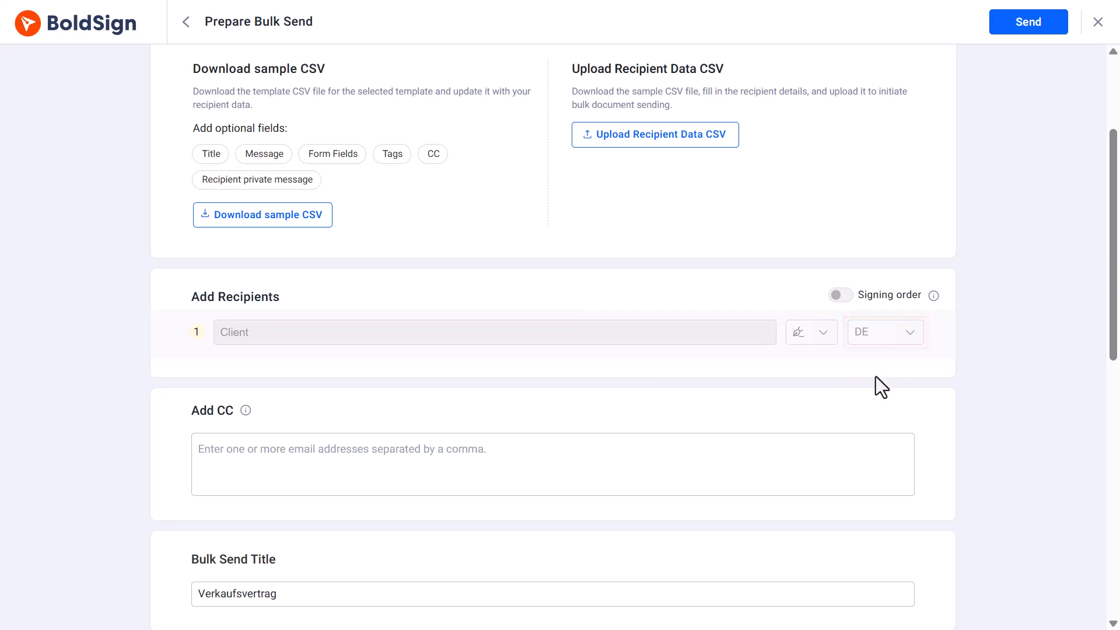
pyautogui.scroll(3, 876, 376)
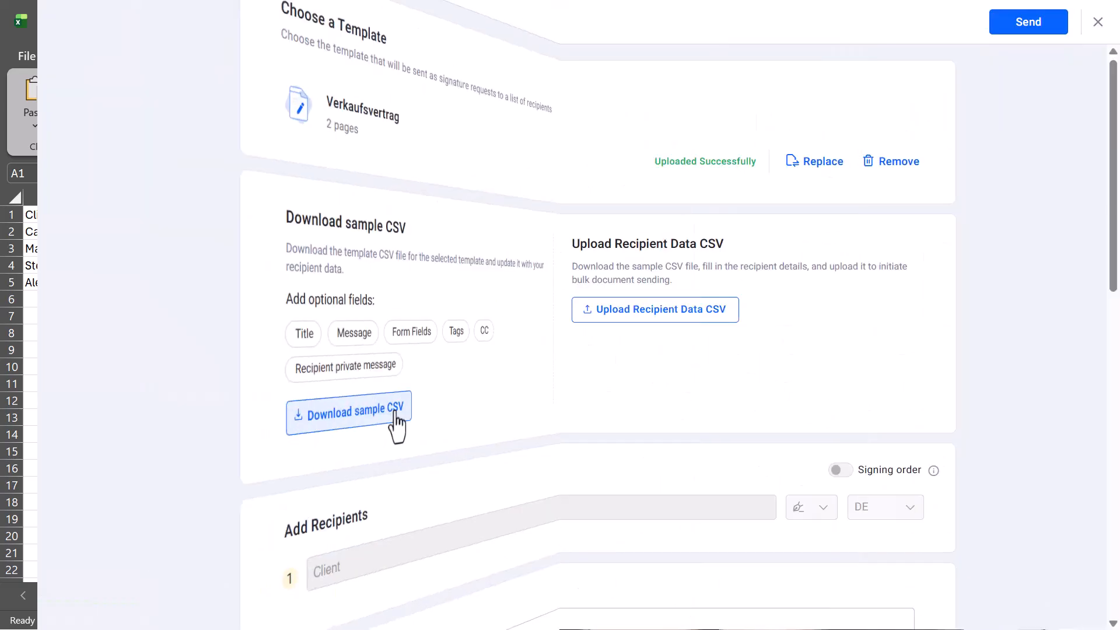
pyautogui.click(634, 315)
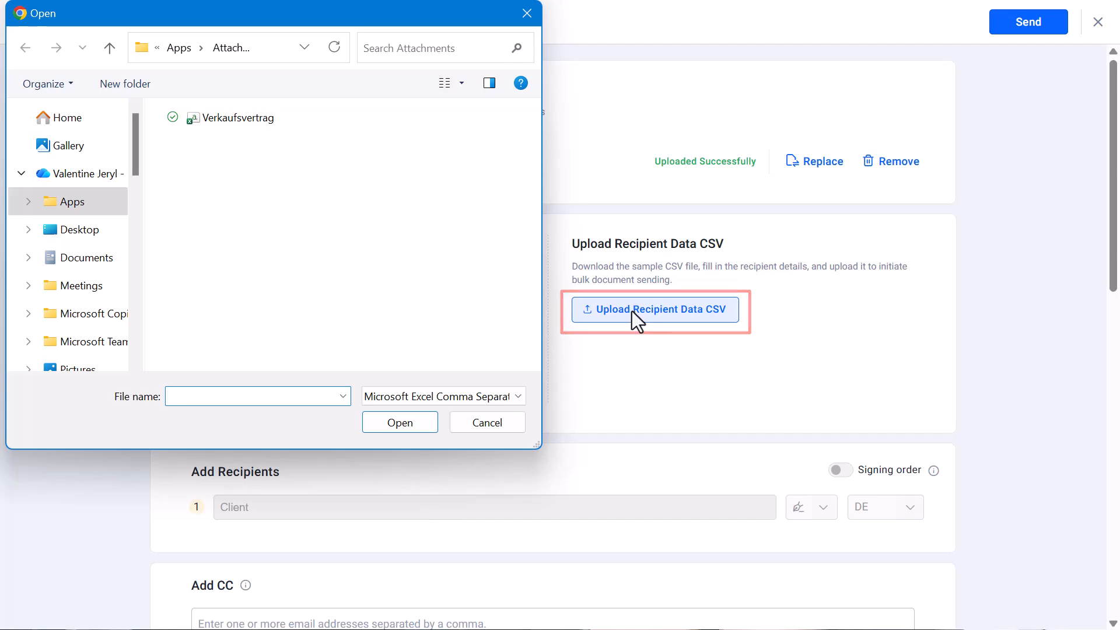
pyautogui.click(221, 118)
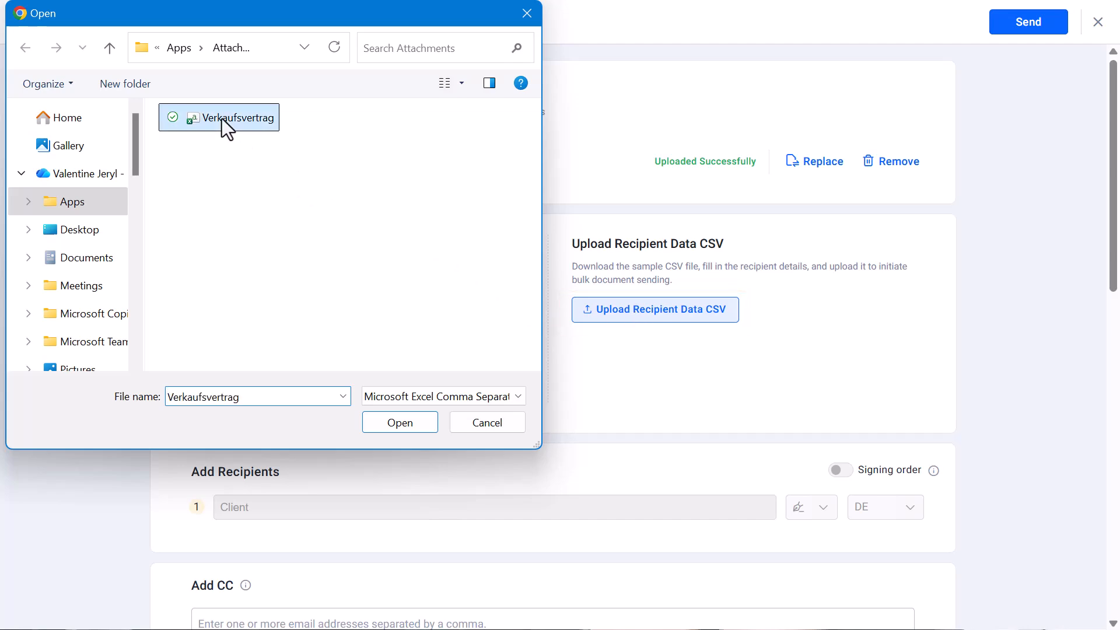
pyautogui.click(407, 423)
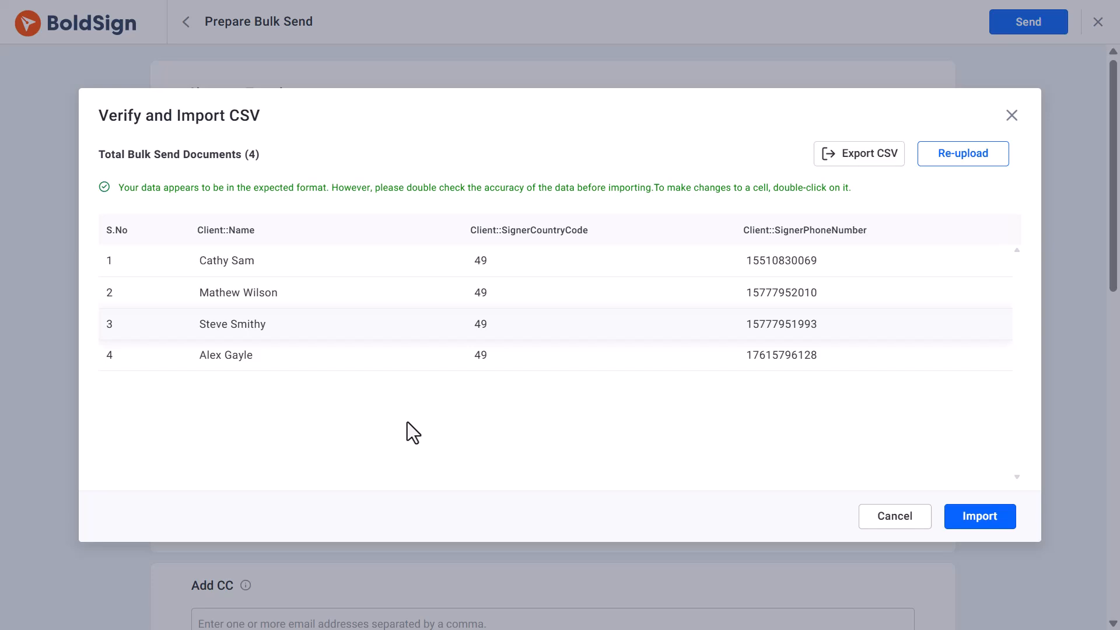
pyautogui.click(979, 517)
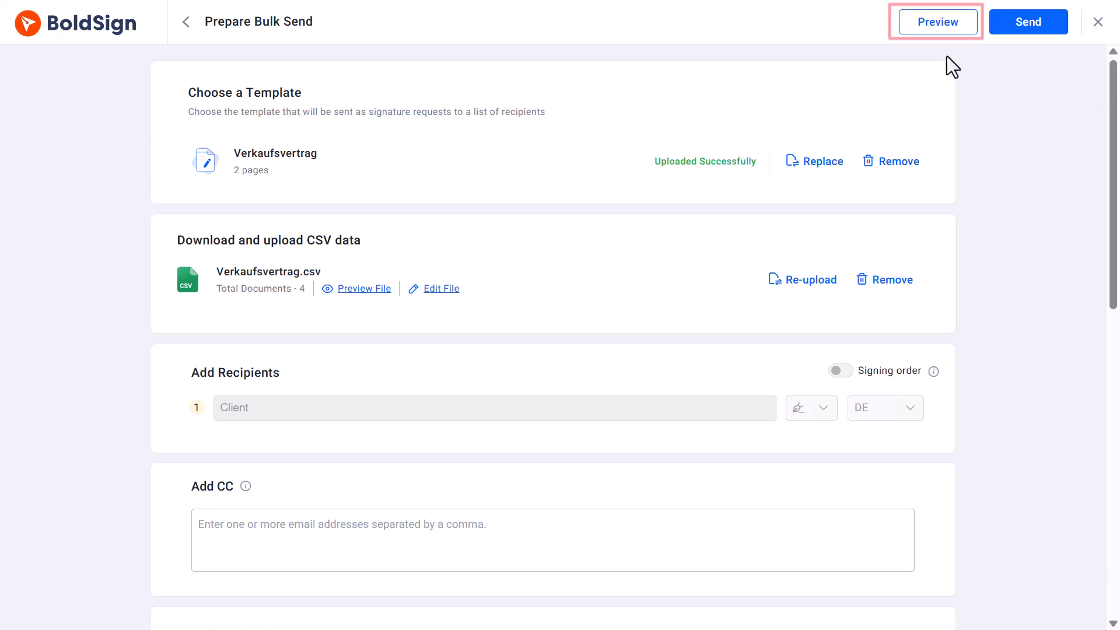
# Preview the Verkaufsvertrag document through to its signature fields and send the bulk signature requests
pyautogui.click(934, 23)
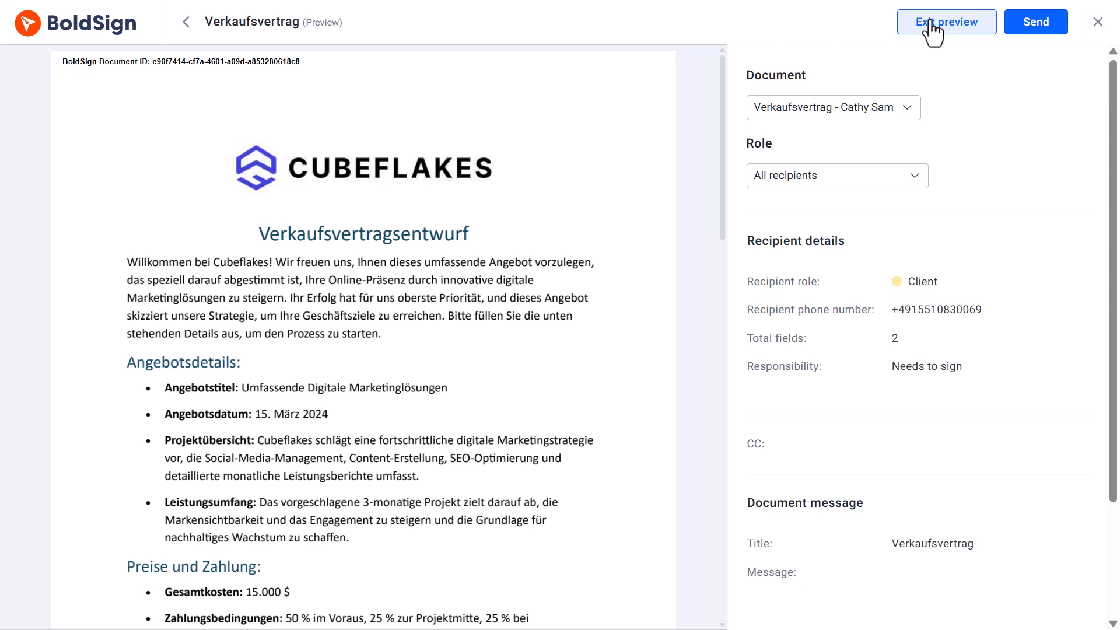
pyautogui.scroll(-10, 602, 337)
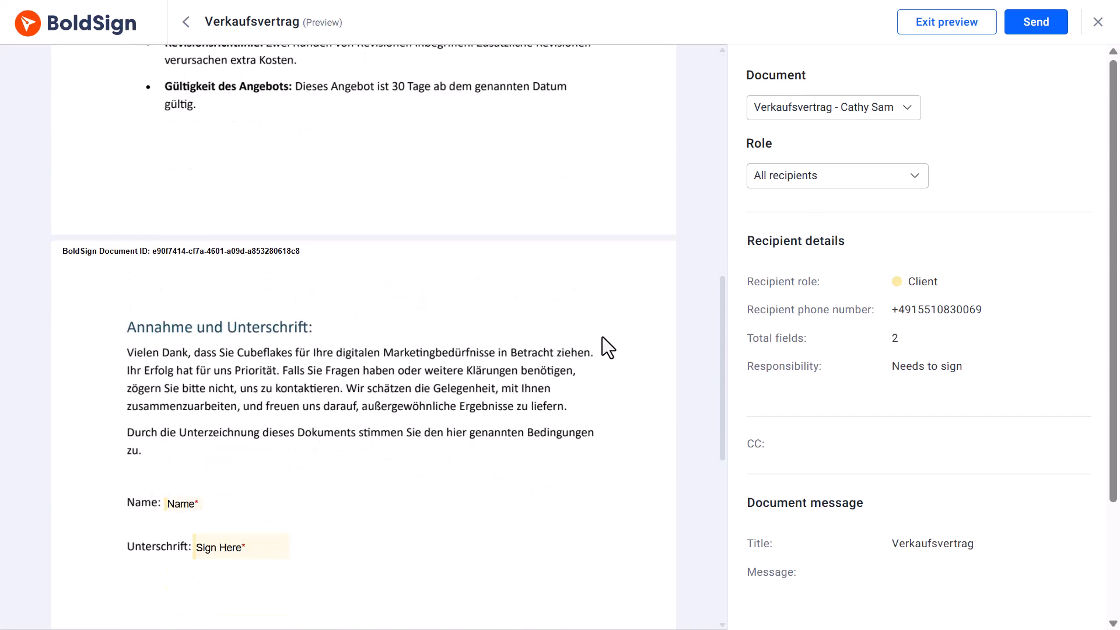
pyautogui.scroll(10, 602, 338)
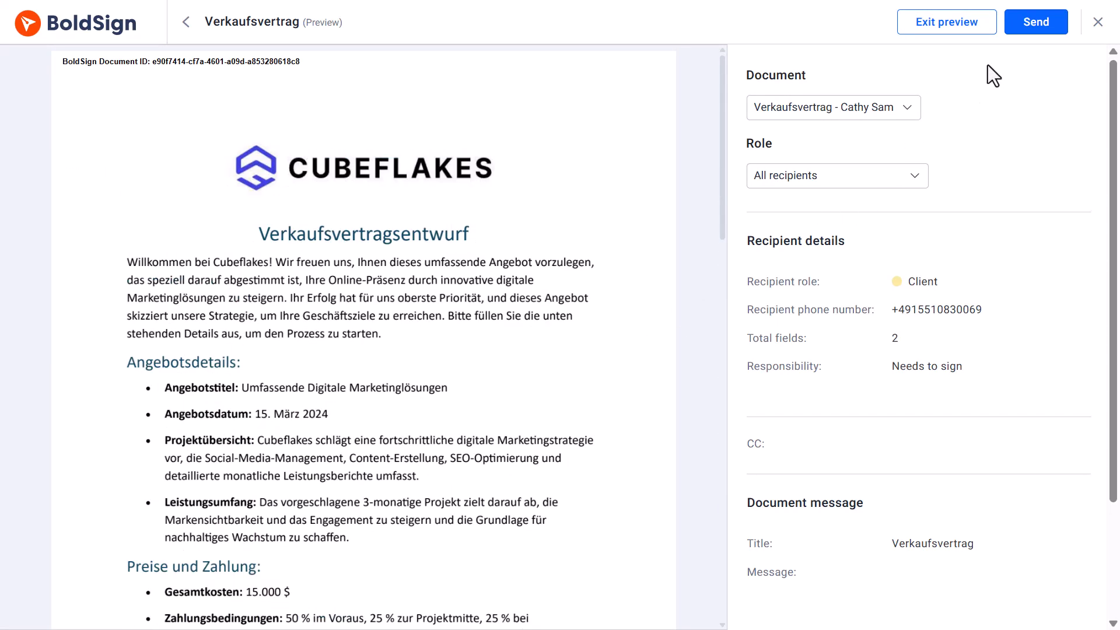
pyautogui.click(1023, 29)
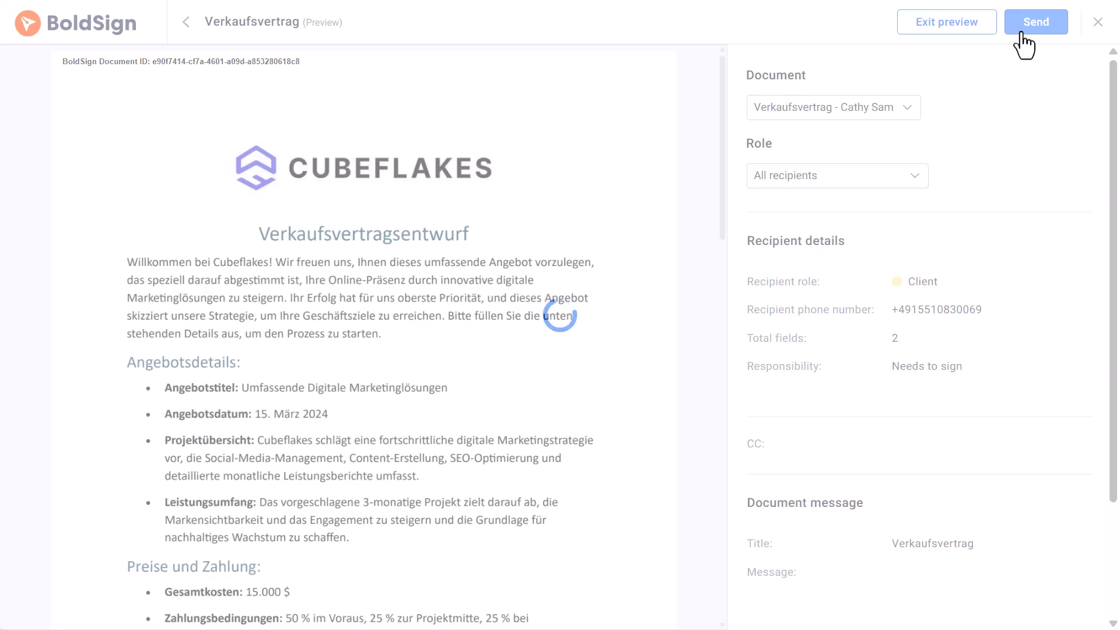